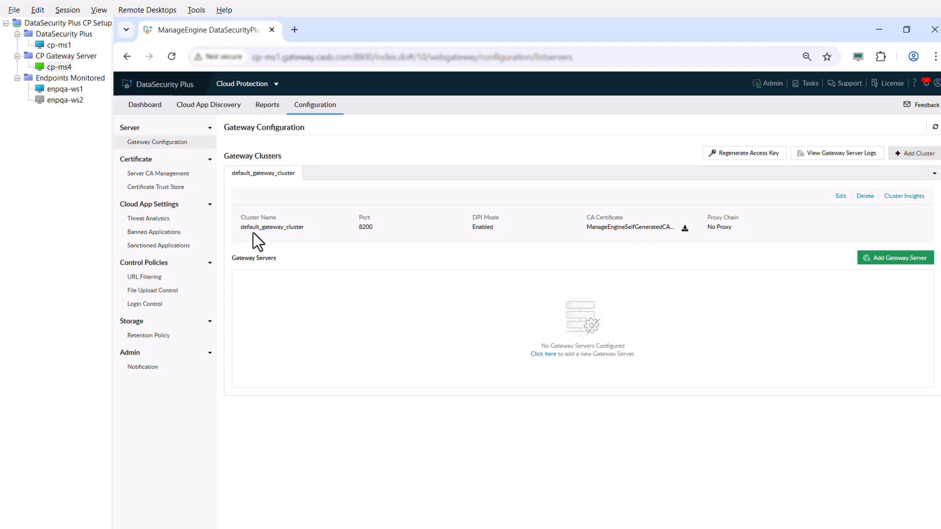
# Download the Cloud Protection Gateway installer for default_gateway_cluster, keep the blocked file and launch it.
pyautogui.click(884, 260)
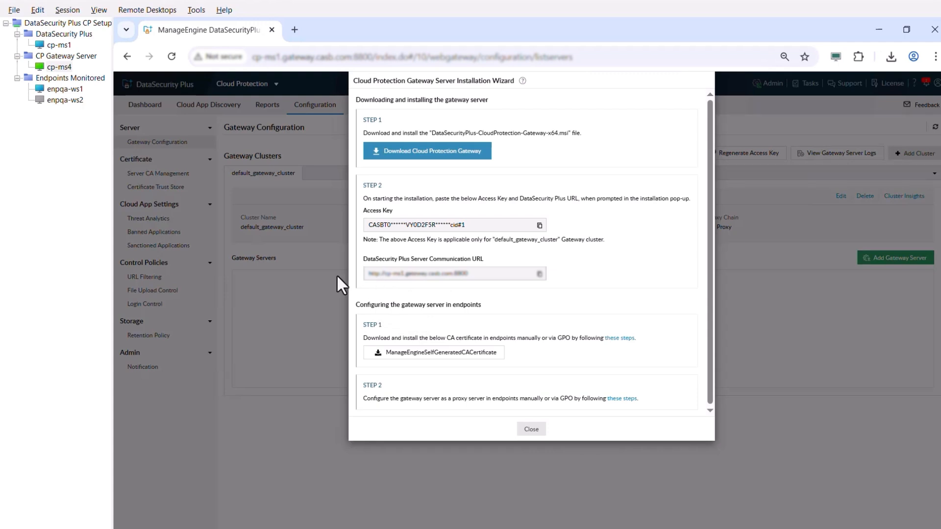
pyautogui.click(403, 152)
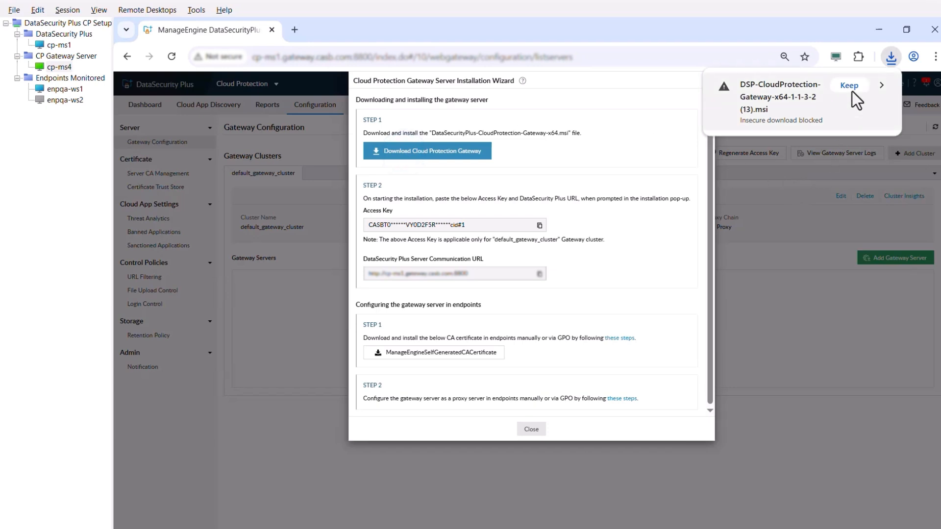
pyautogui.click(851, 85)
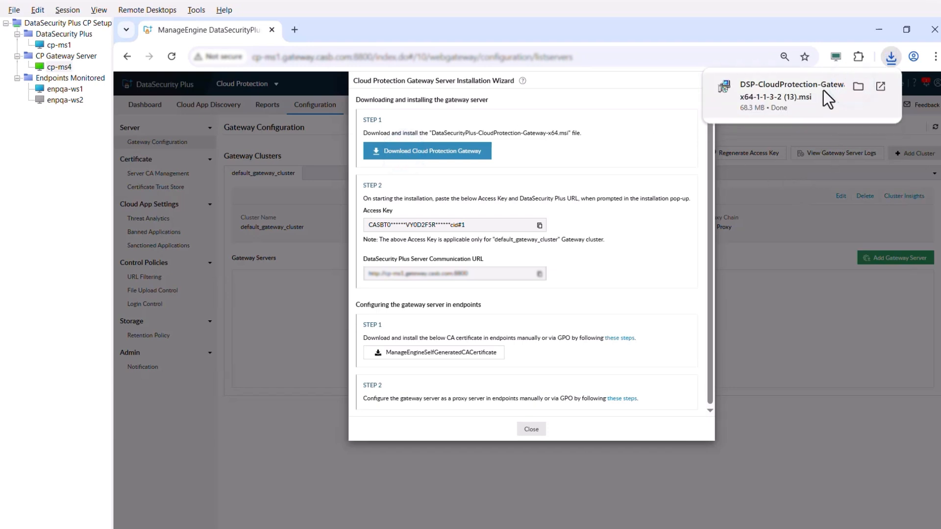
pyautogui.click(811, 95)
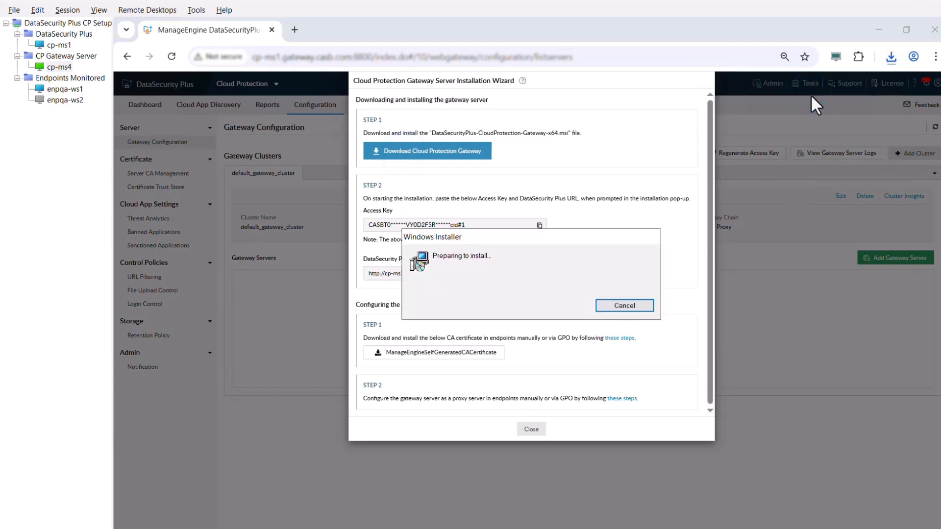
# Proceed through the gateway installer, start the installation and allow it to make changes to the device.
pyautogui.click(583, 392)
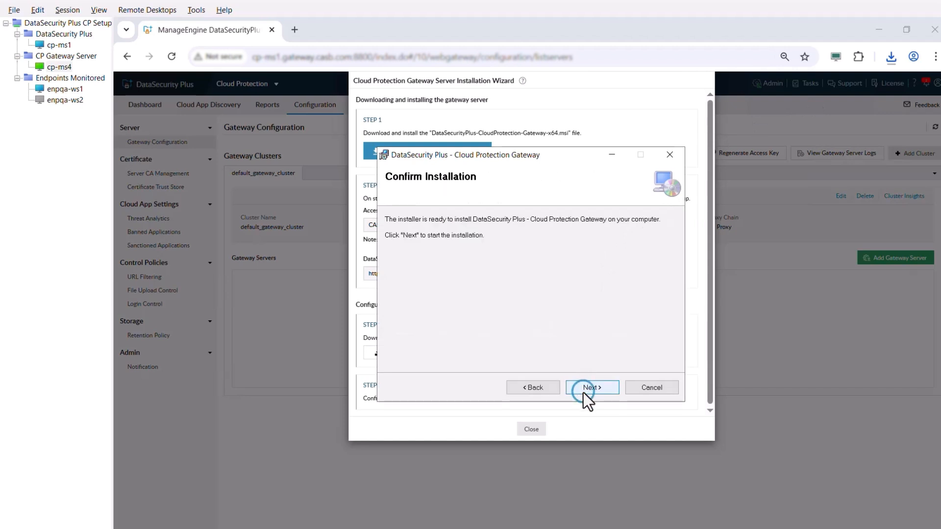
pyautogui.click(583, 393)
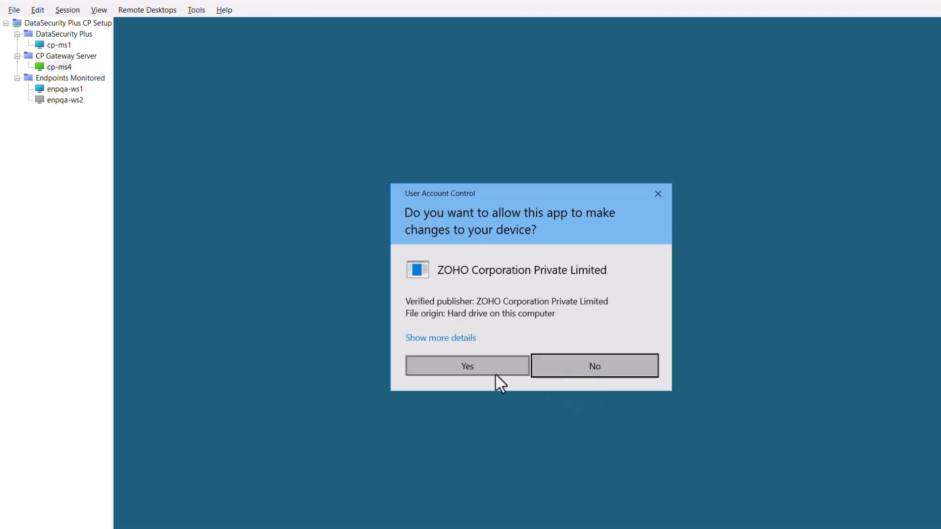
pyautogui.click(495, 375)
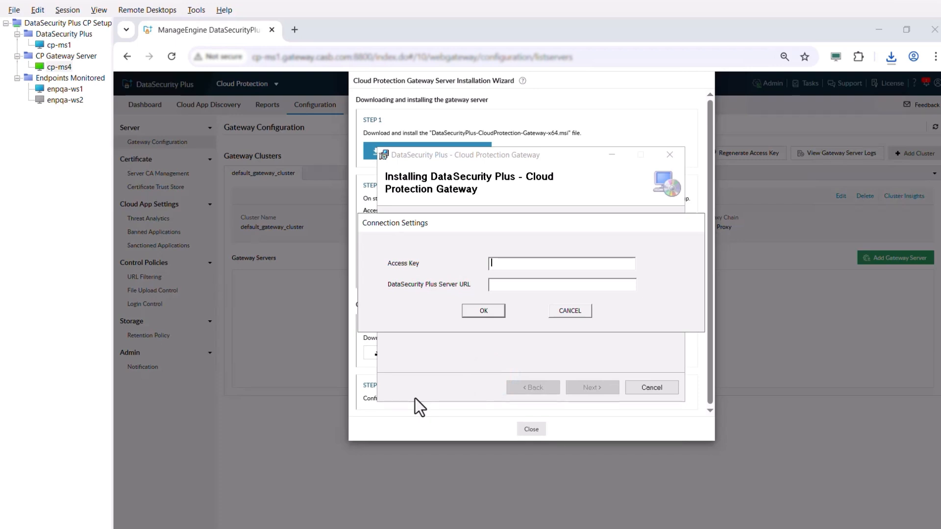
# Copy the access key into the installer's Connection Settings, enter the DataSecurity Plus server URL, and finish the gateway installation.
pyautogui.click(352, 349)
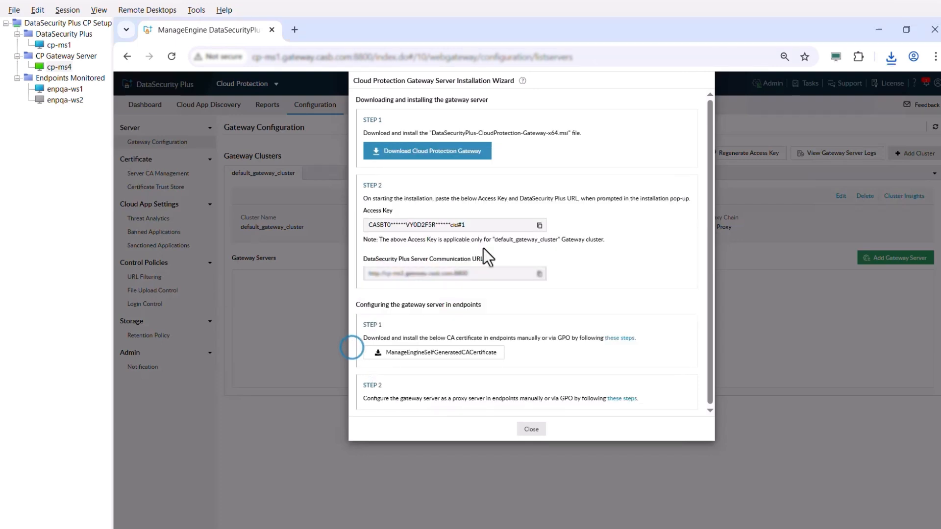
pyautogui.click(539, 226)
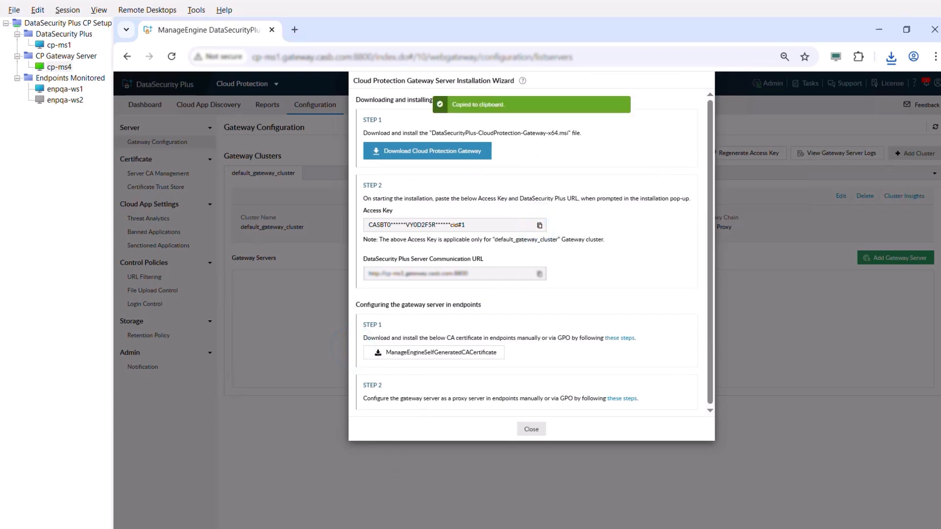
pyautogui.hotkey('alt', 'Tab')
pyautogui.hotkey('ctrl', 'v')
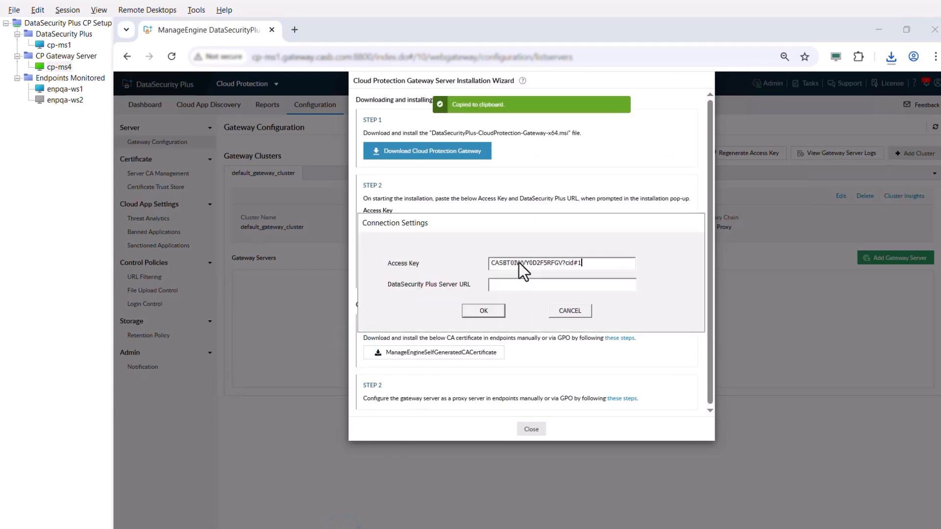
pyautogui.click(512, 289)
pyautogui.click(484, 311)
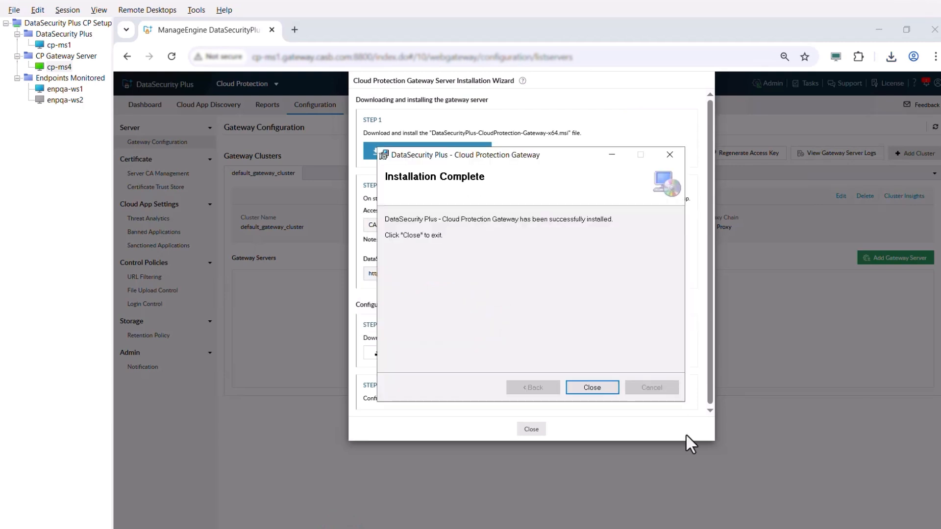
pyautogui.click(601, 388)
pyautogui.click(531, 429)
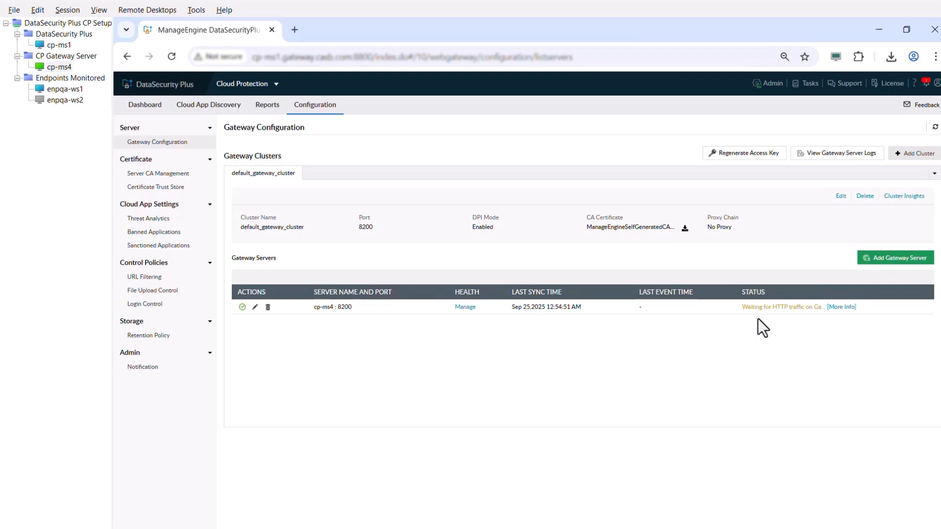
# Download ManageEngineSelfGeneratedCACertificate from the gateway installation wizard and open the help steps for installing it on endpoints.
pyautogui.click(877, 258)
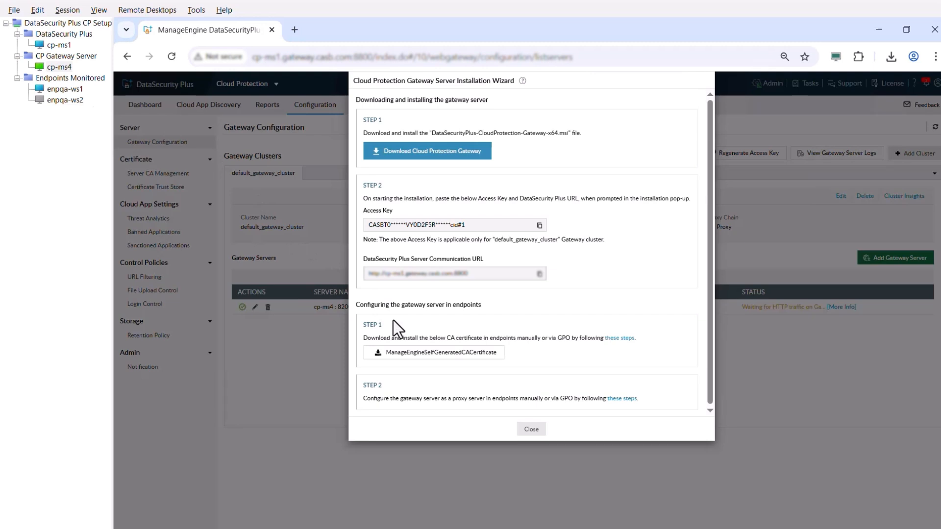
pyautogui.click(421, 353)
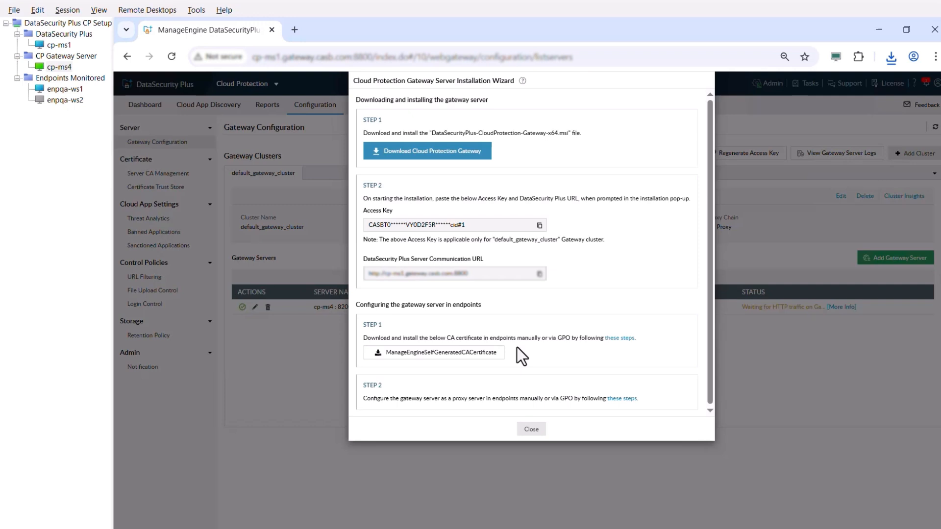
pyautogui.click(619, 338)
pyautogui.scroll(-8, 616, 337)
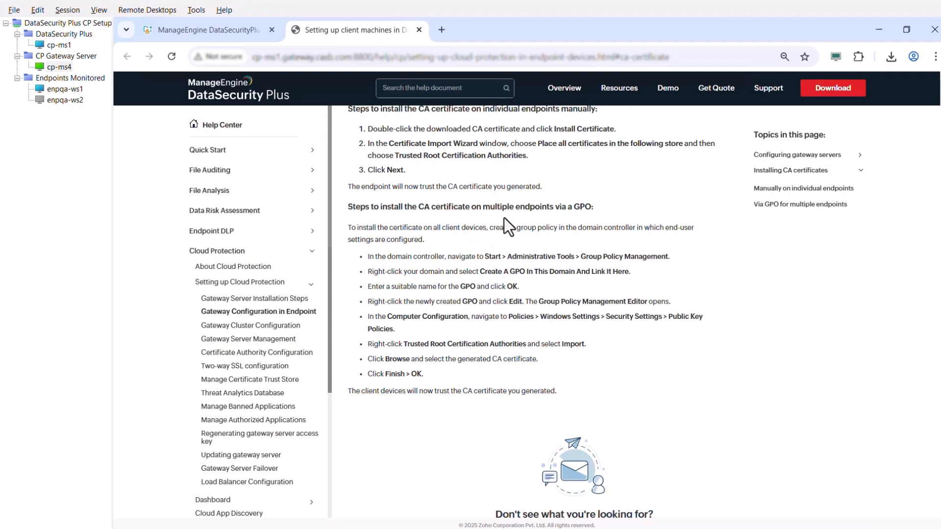
# On endpoint enpqa-ws1, open the CA certificate file and start installing it with Local Machine as the store location.
pyautogui.click(49, 92)
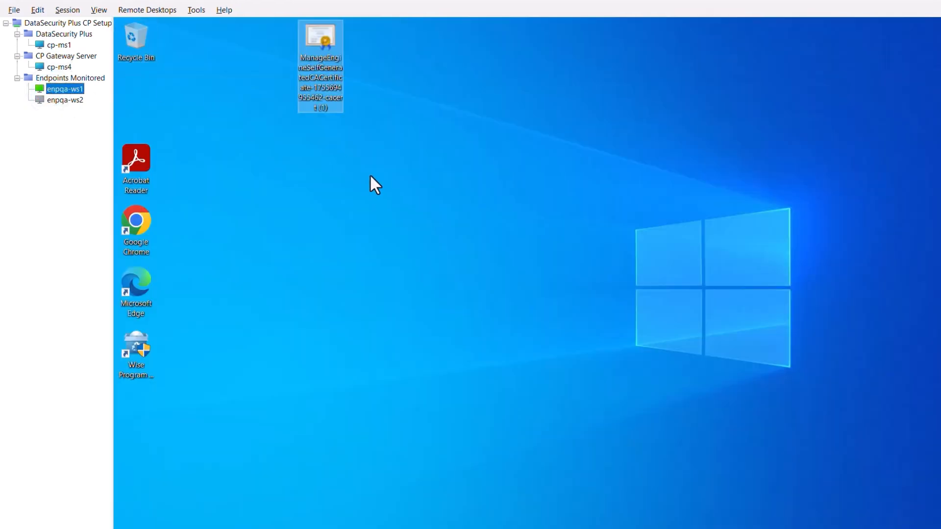
pyautogui.doubleClick(325, 87)
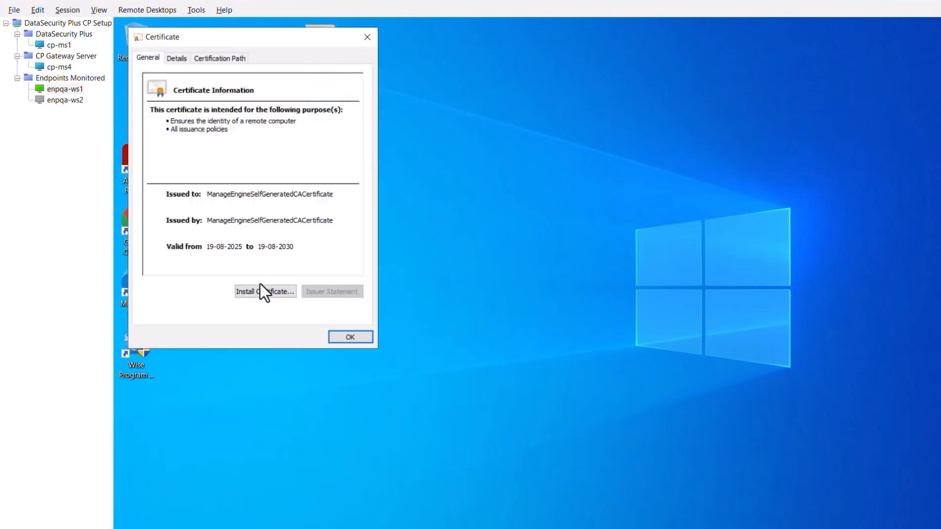
pyautogui.click(260, 285)
pyautogui.click(205, 235)
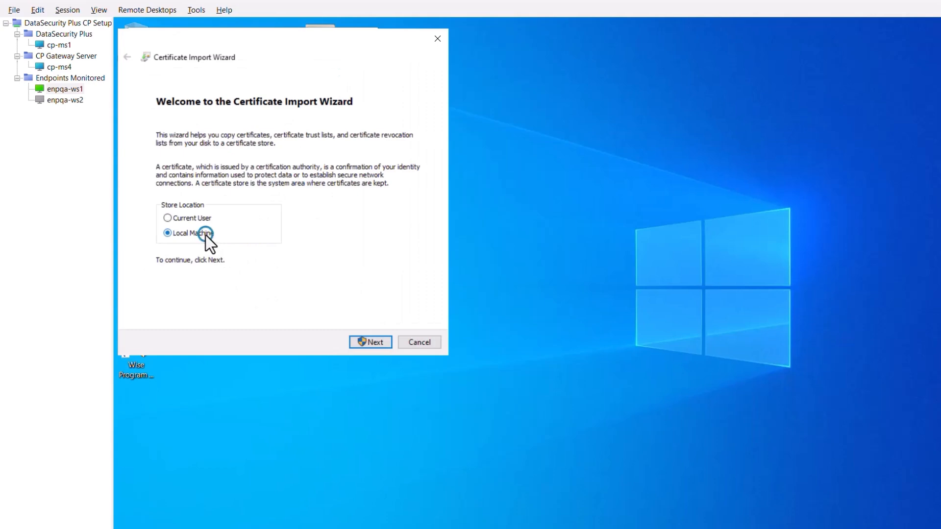
pyautogui.click(375, 345)
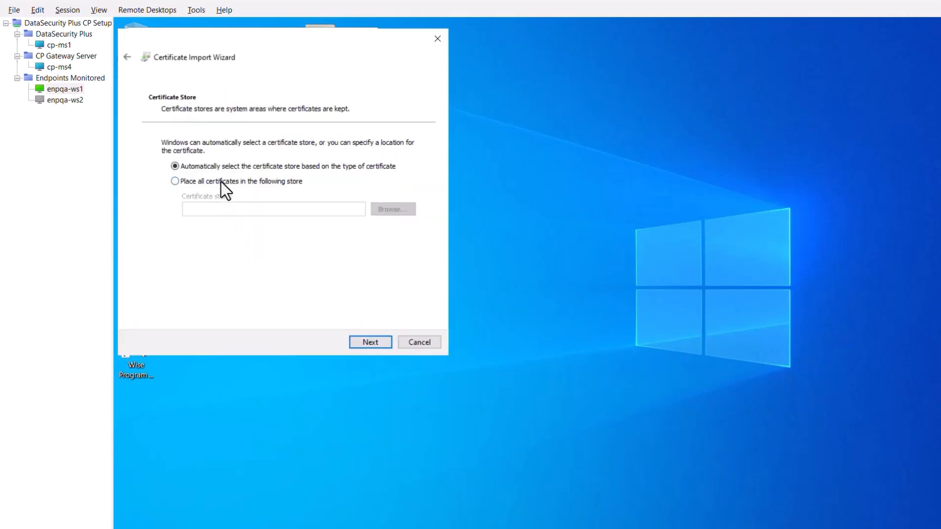
# Place the certificate in the Trusted Root Certification Authorities store, complete the import and close the certificate.
pyautogui.click(222, 182)
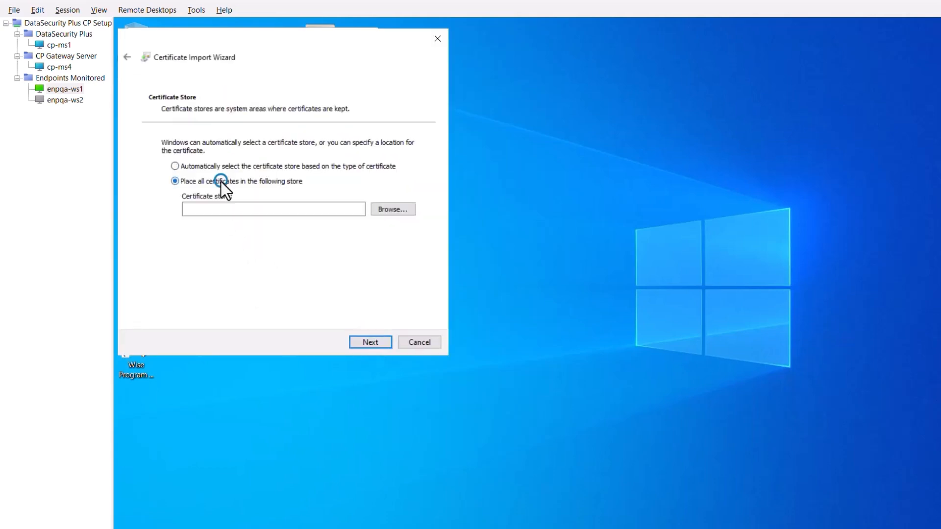
pyautogui.click(397, 209)
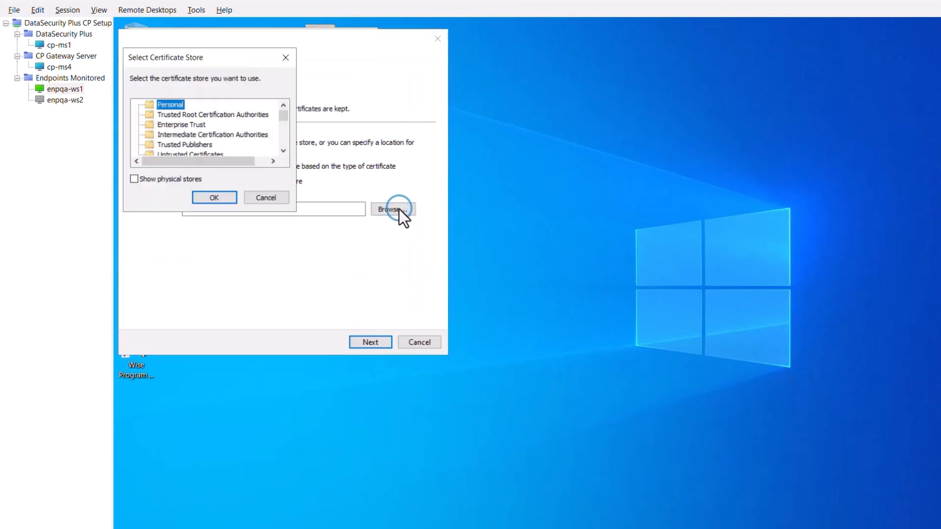
pyautogui.click(240, 113)
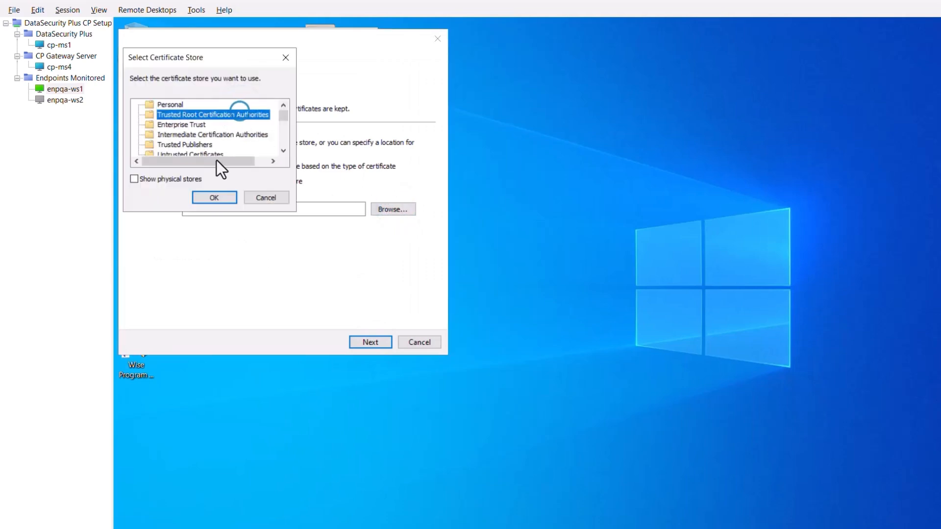
pyautogui.click(209, 194)
pyautogui.click(371, 342)
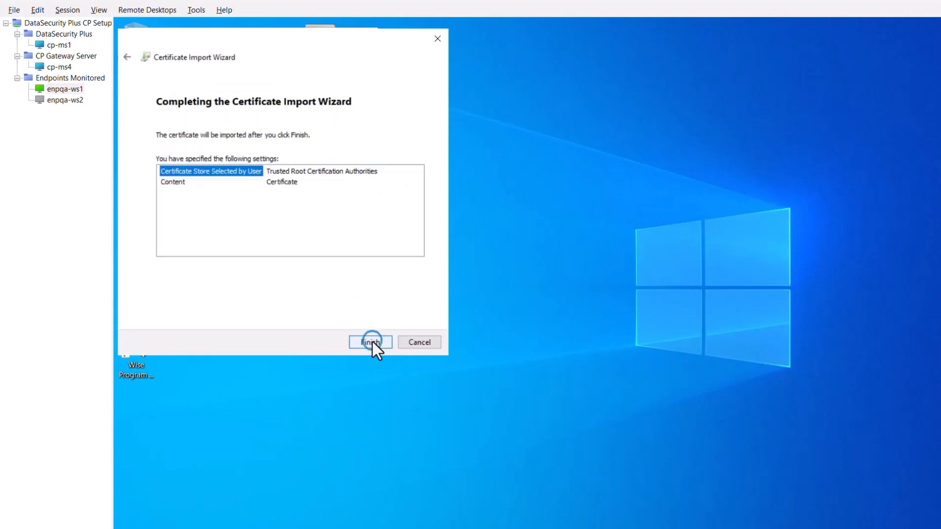
pyautogui.click(372, 342)
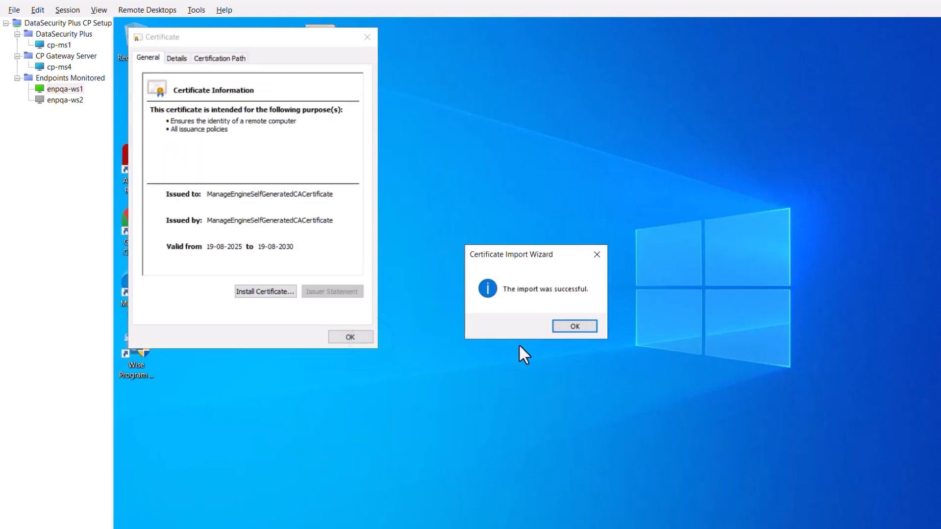
pyautogui.click(558, 327)
pyautogui.click(356, 335)
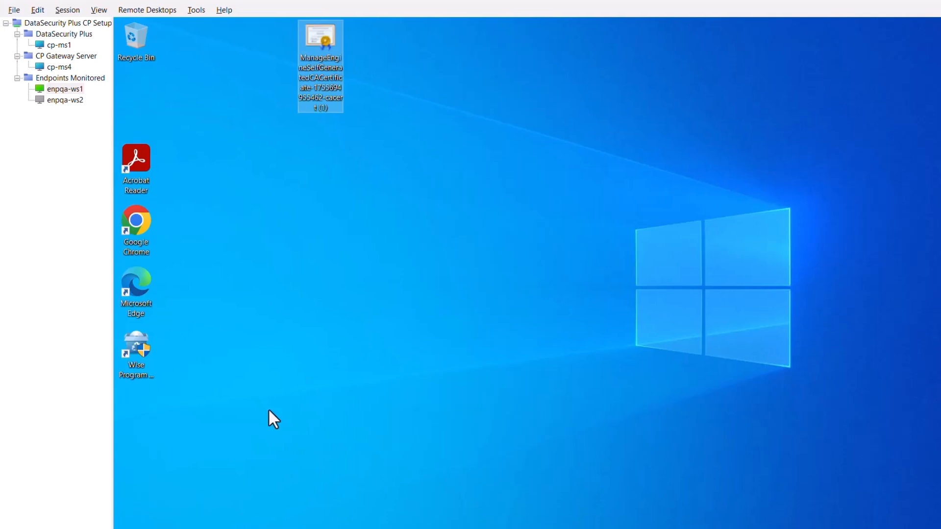
# Open the LAN settings in Internet Options, turn off automatic detection and enable a proxy server for the LAN.
pyautogui.click(218, 528)
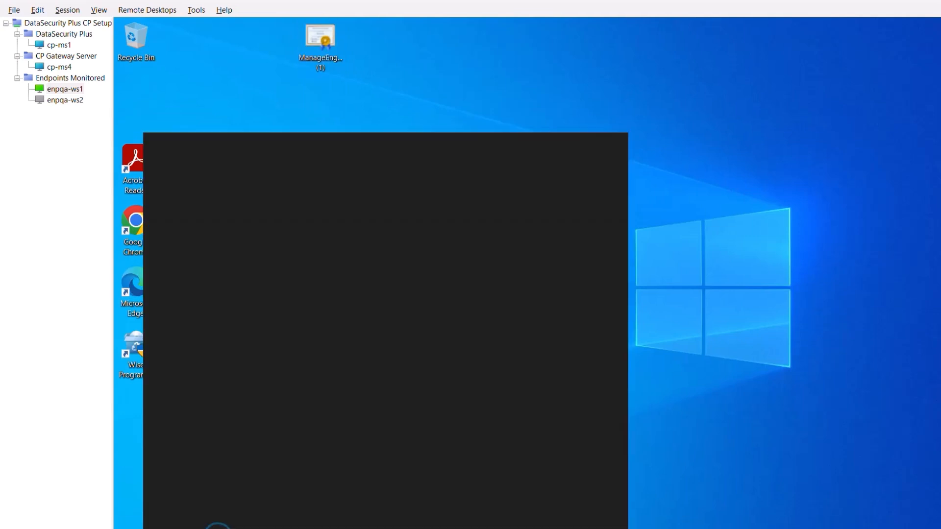
pyautogui.write('in')
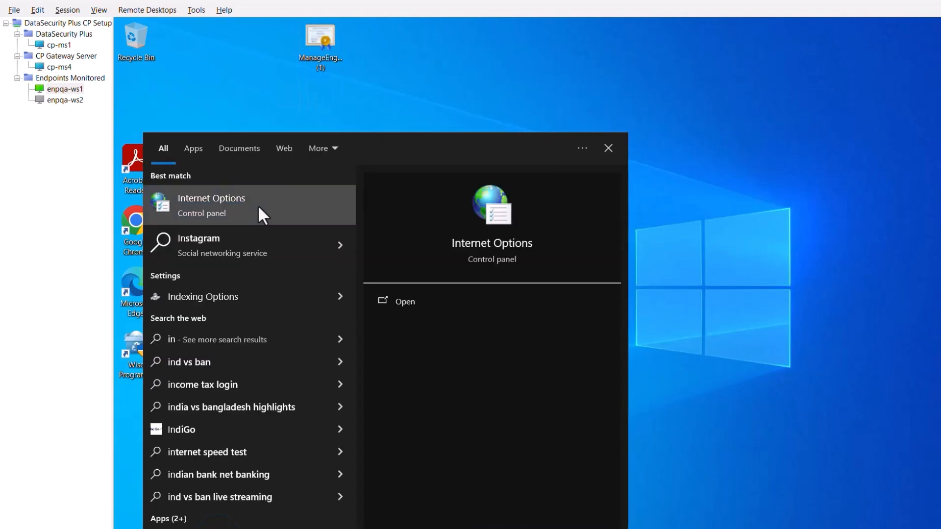
pyautogui.click(258, 204)
pyautogui.click(341, 139)
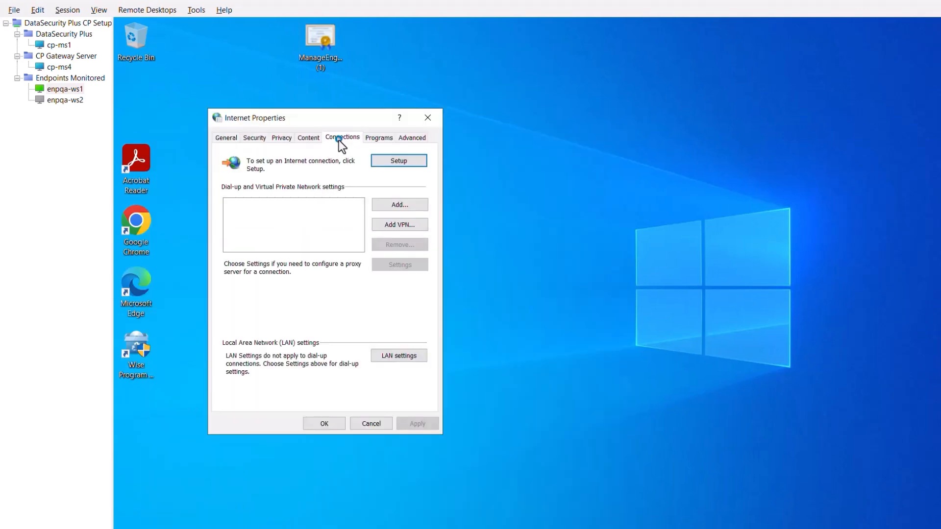
pyautogui.click(390, 355)
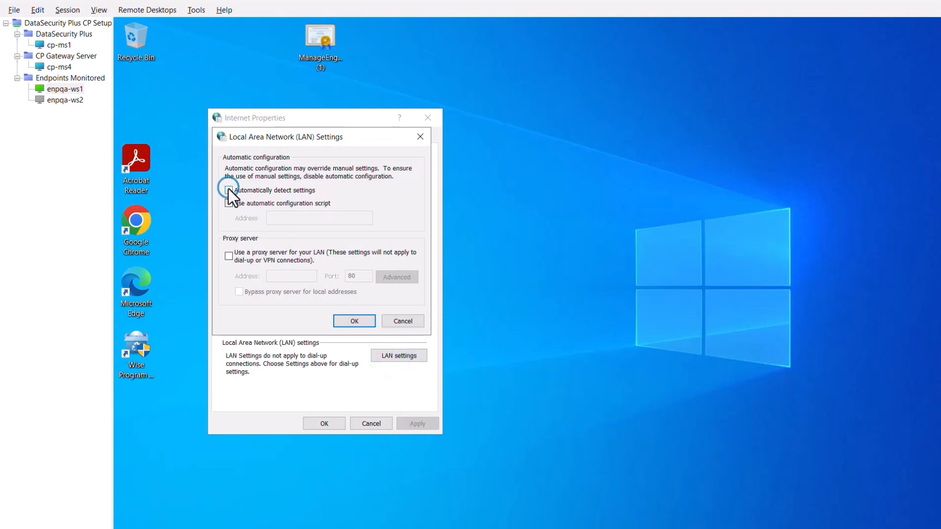
pyautogui.click(228, 255)
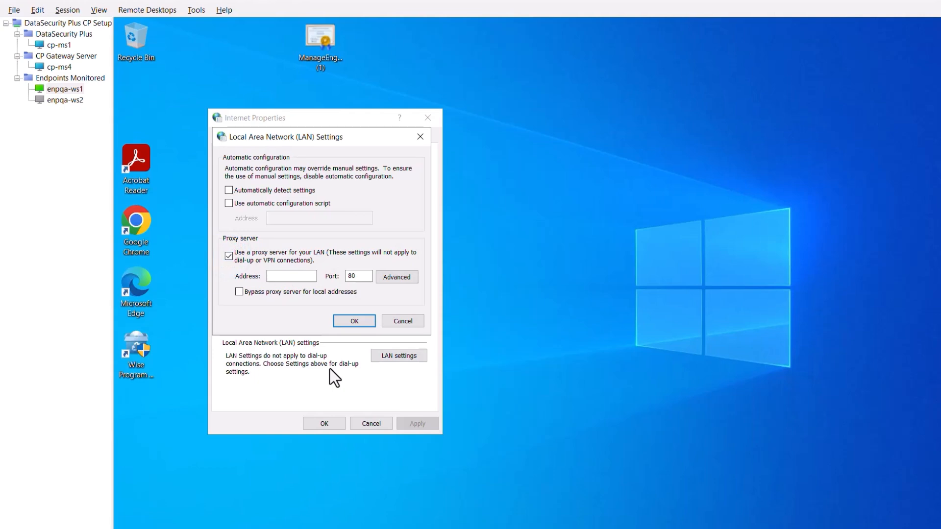
# Look up the gateway server's name and port in the cp-ms4 console and set enpqa-ws1's LAN proxy to address cp-ms4, port 8200.
pyautogui.click(55, 67)
pyautogui.click(193, 33)
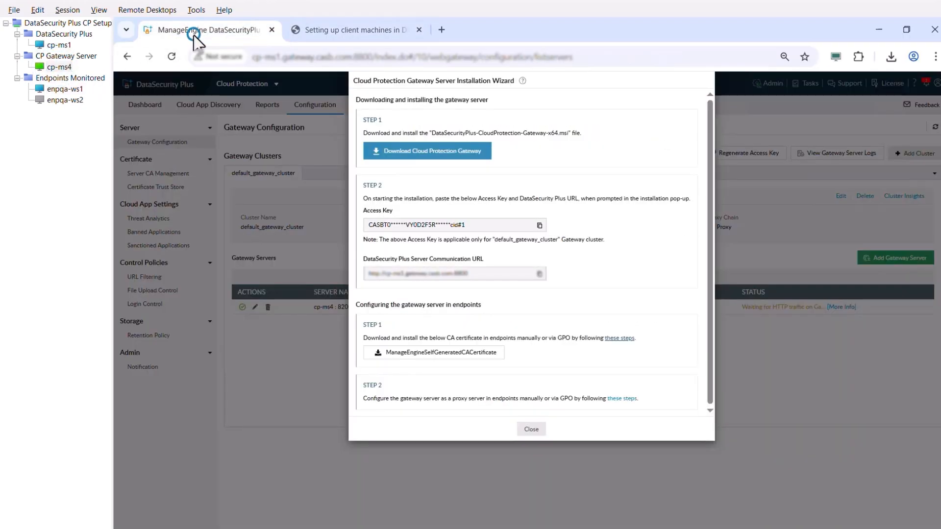
pyautogui.click(531, 429)
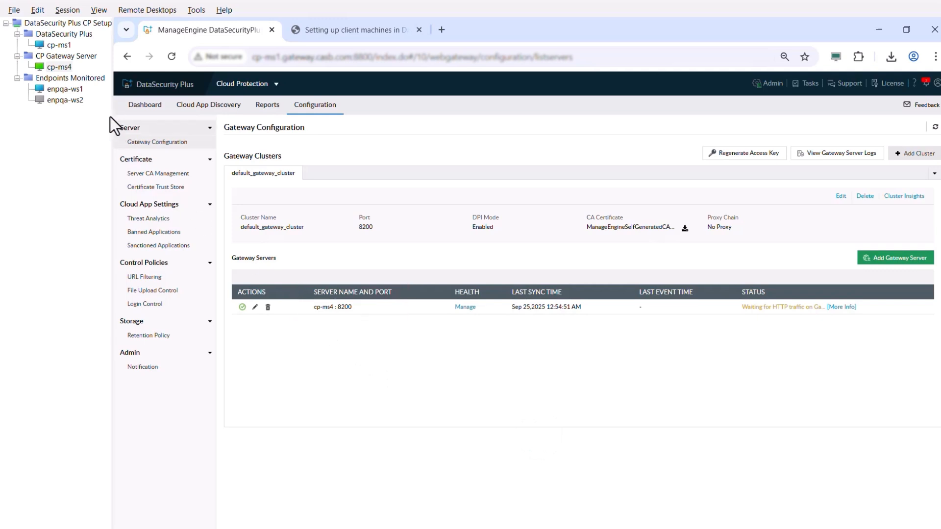
pyautogui.click(77, 91)
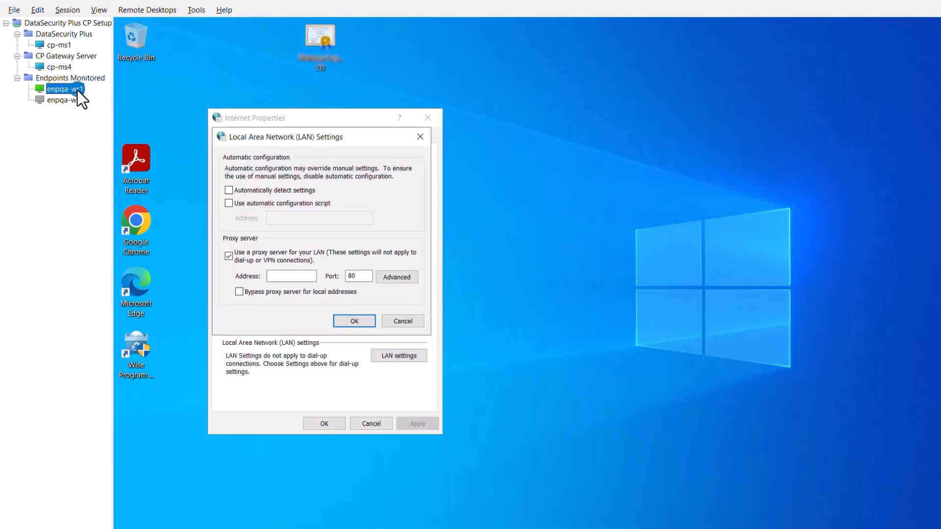
pyautogui.click(293, 274)
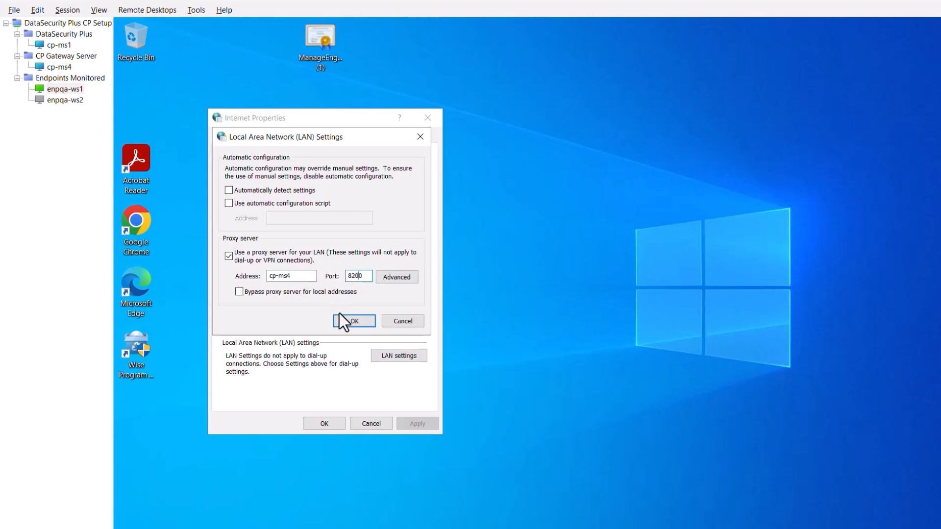
pyautogui.click(356, 324)
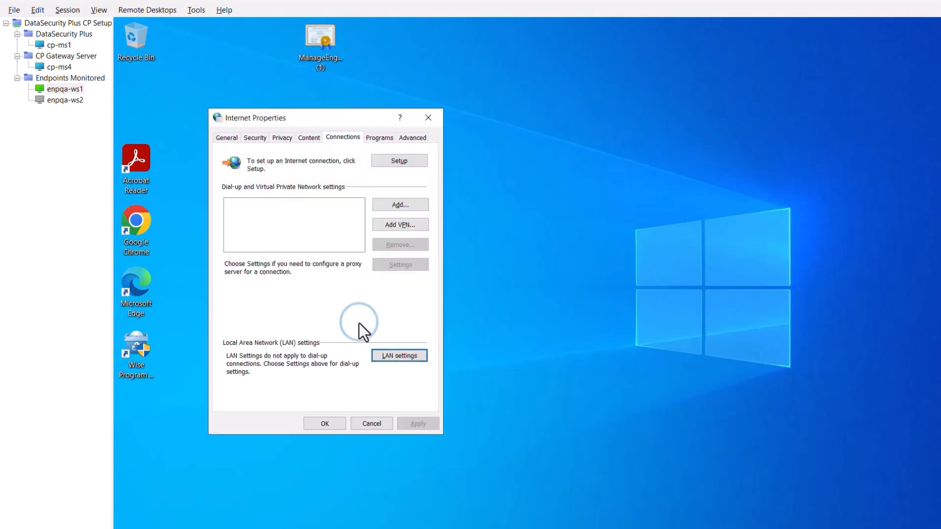
pyautogui.click(328, 425)
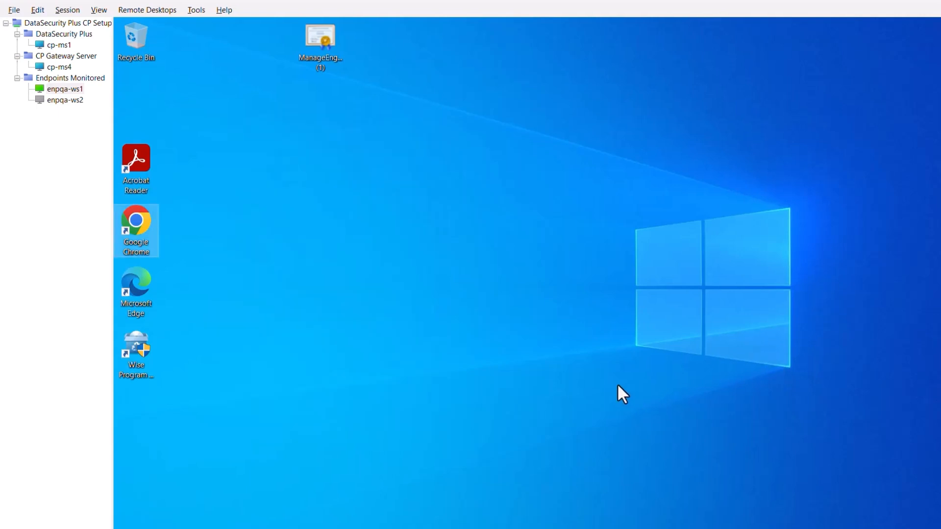
pyautogui.doubleClick(135, 222)
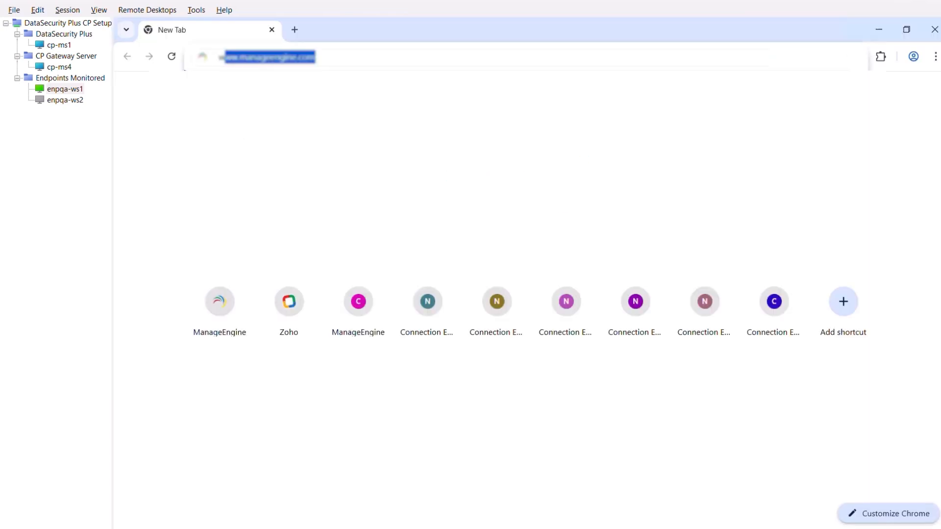
pyautogui.write('www.fjvbfubvfnv.com')
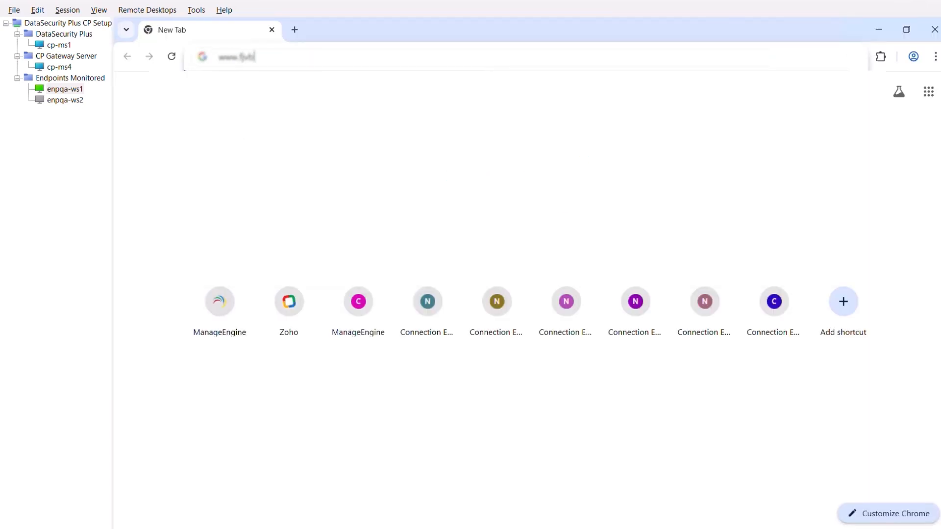
pyautogui.press('Return')
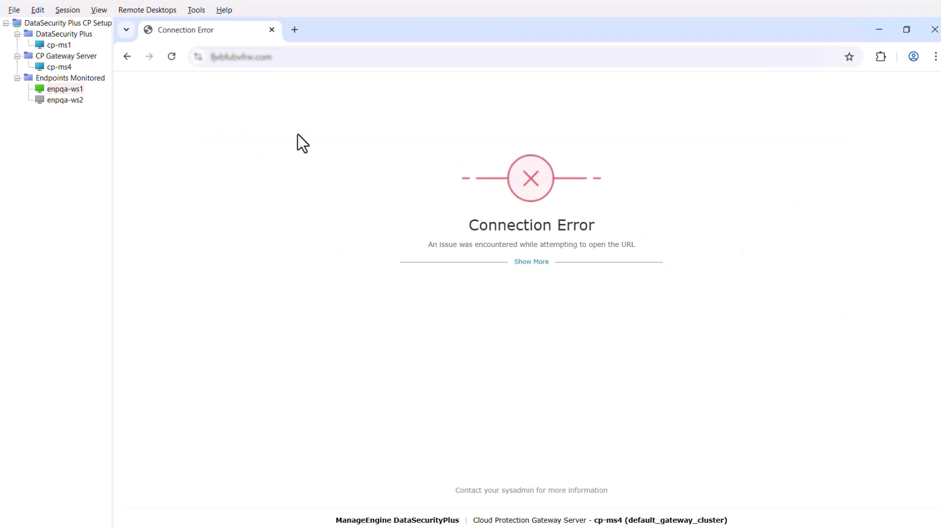
pyautogui.click(282, 57)
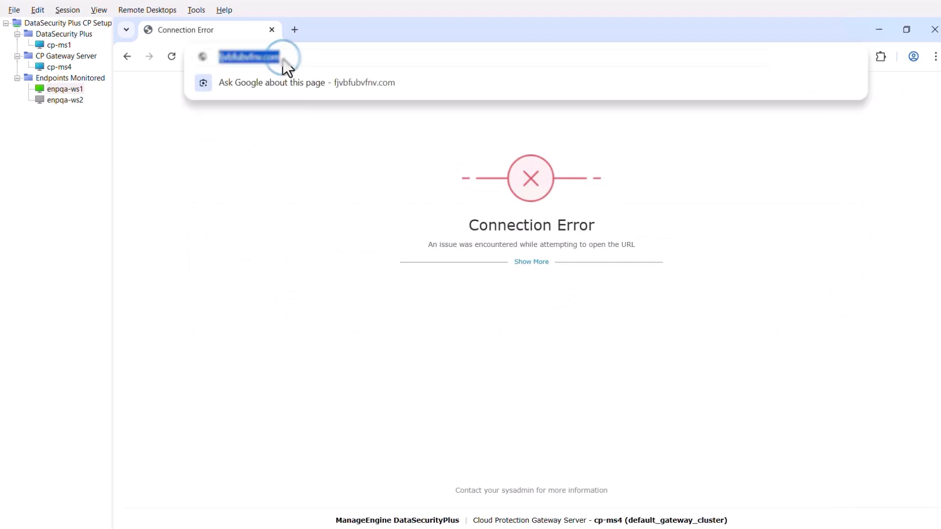
pyautogui.write('www.manageengine')
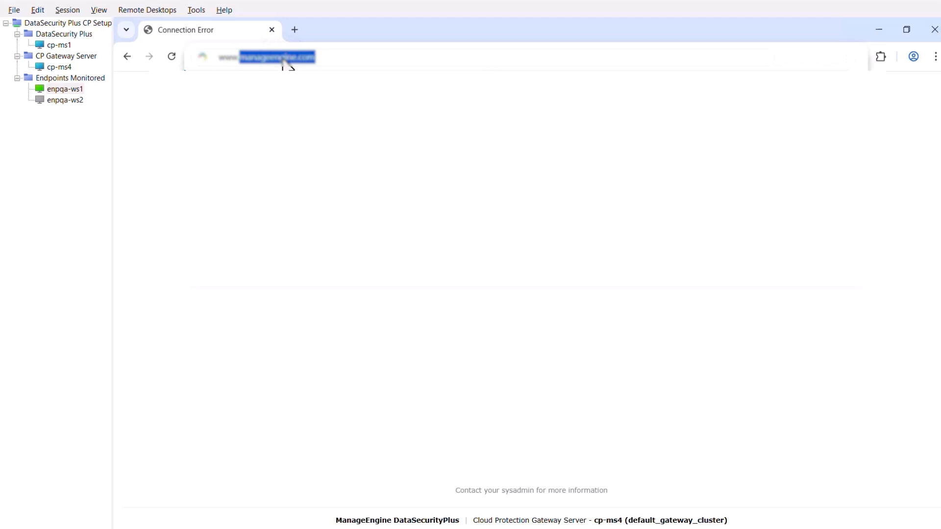
pyautogui.press('Return')
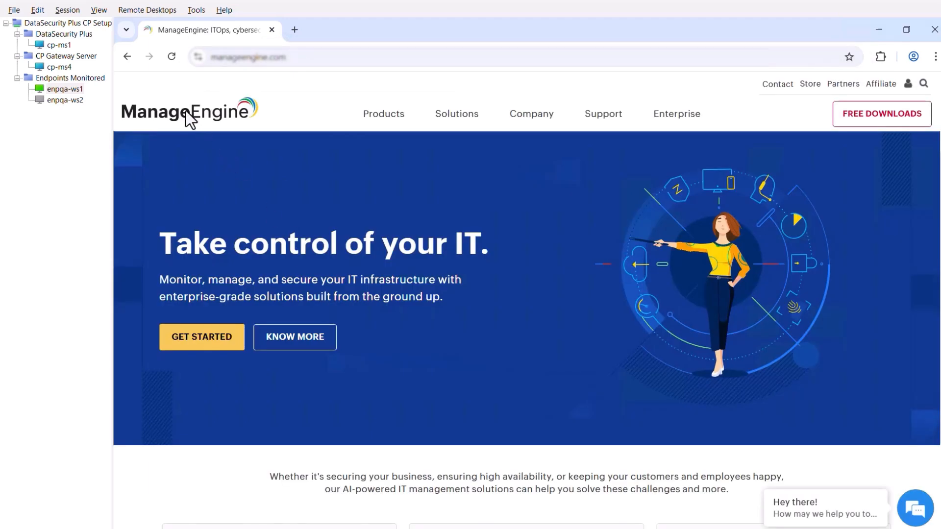
# Switch to the cp-ms4 session and open the All Requests report in Cloud Protection to examine the logged web requests.
pyautogui.click(66, 65)
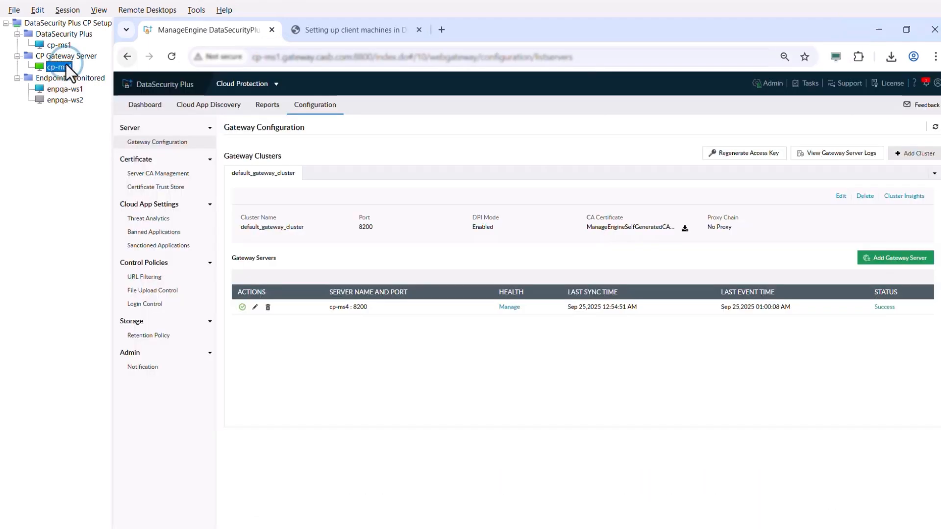
pyautogui.click(258, 109)
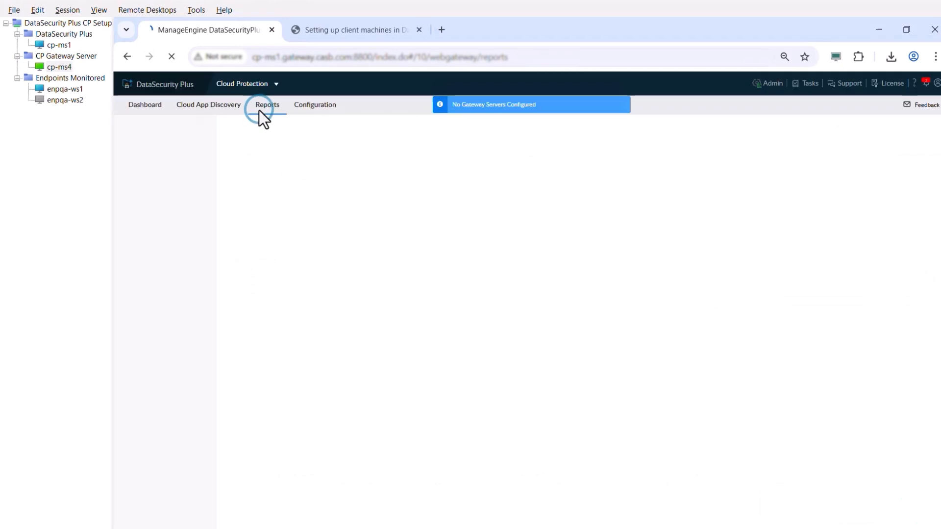
pyautogui.click(161, 254)
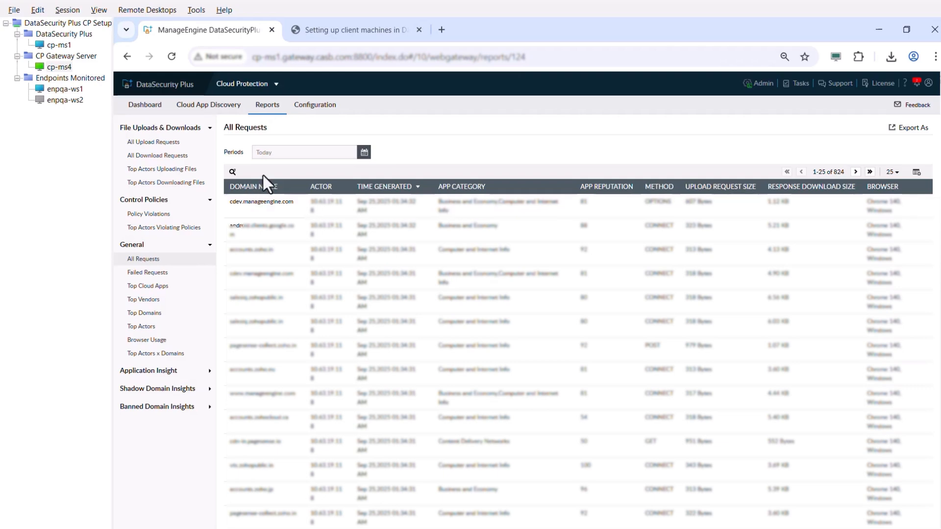
# Open the Cloud Protection configuration section.
pyautogui.click(309, 108)
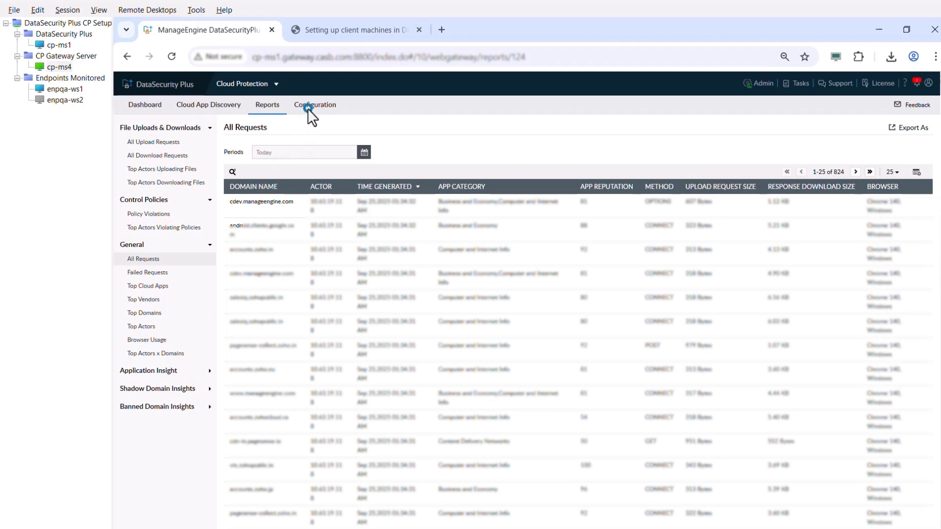